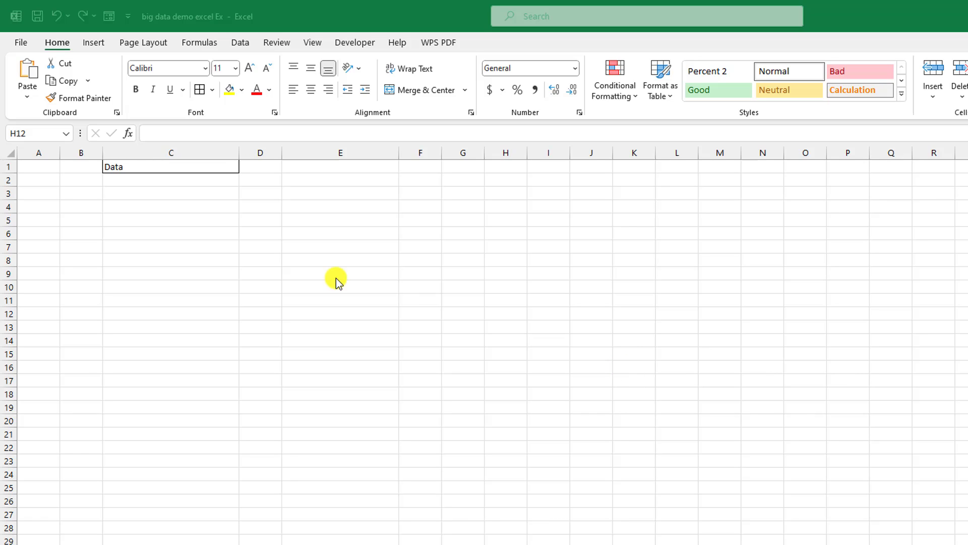
pyautogui.click(321, 180)
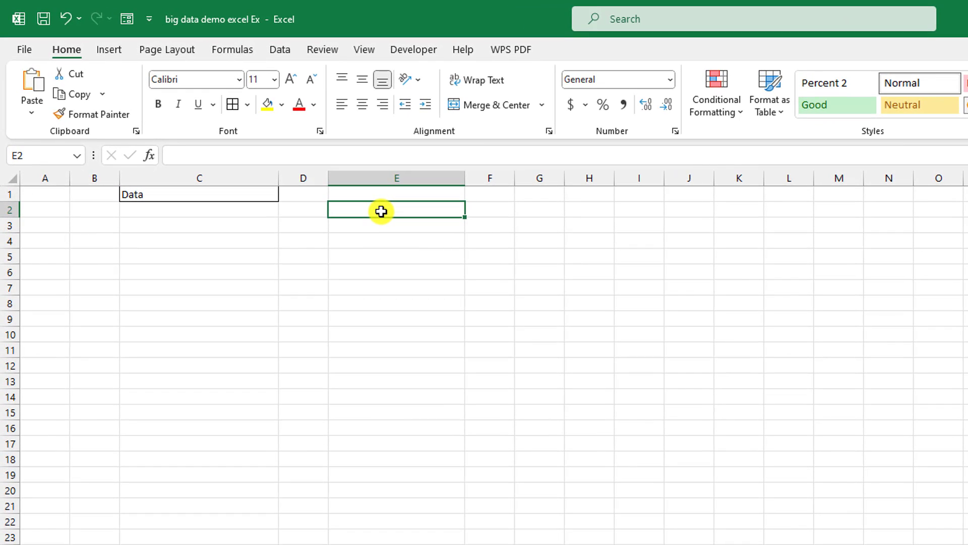
pyautogui.write('1')
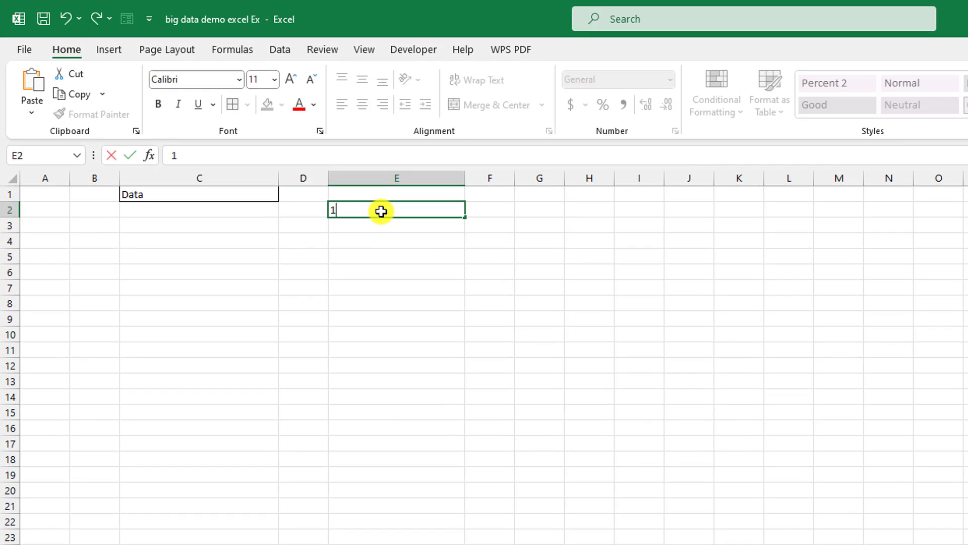
pyautogui.write('234567897897')
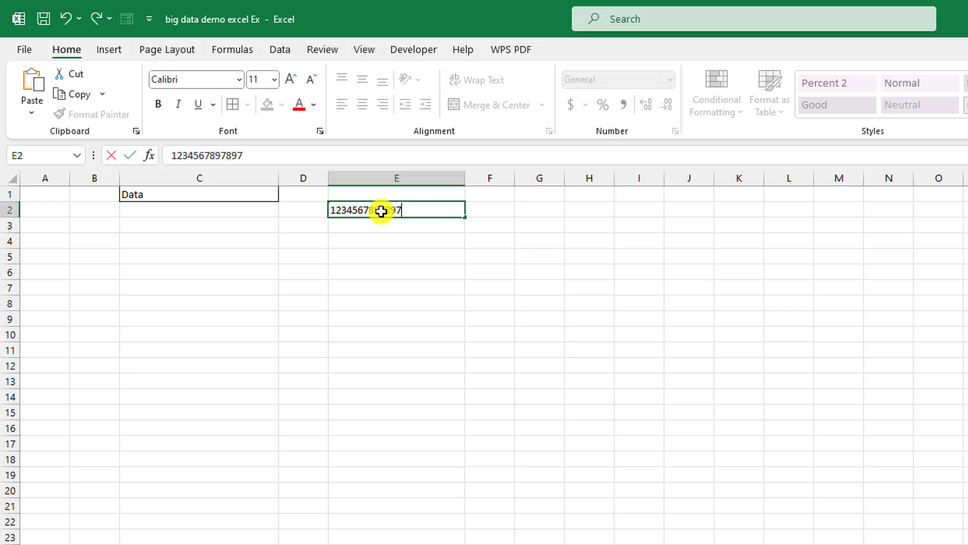
pyautogui.press('Return')
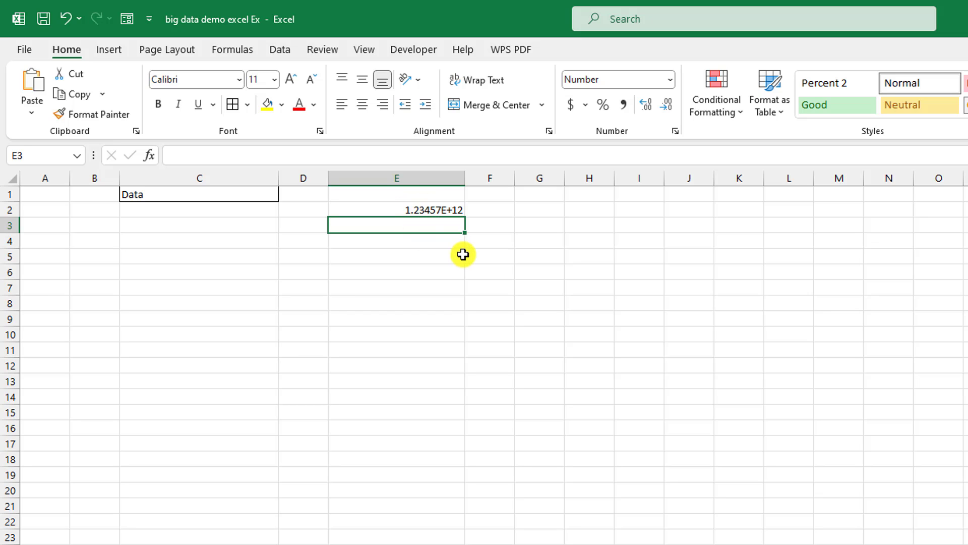
# - Apply the Number format to the long value in cell E2
pyautogui.click(415, 207)
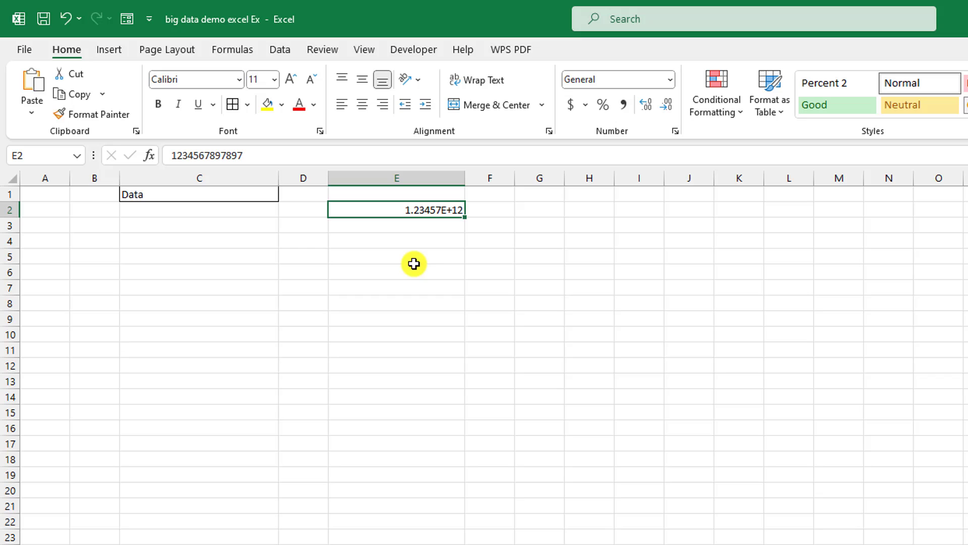
pyautogui.click(430, 222)
pyautogui.click(431, 207)
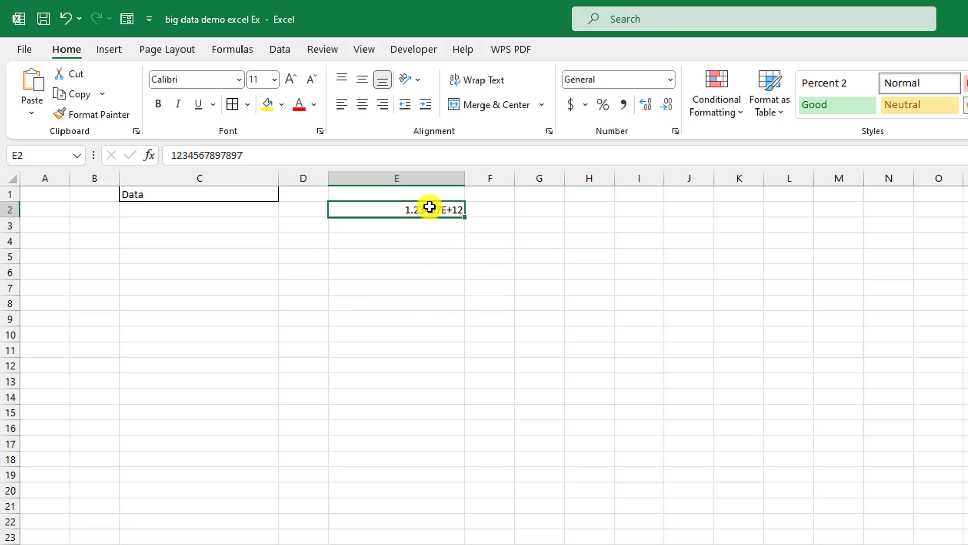
pyautogui.click(664, 80)
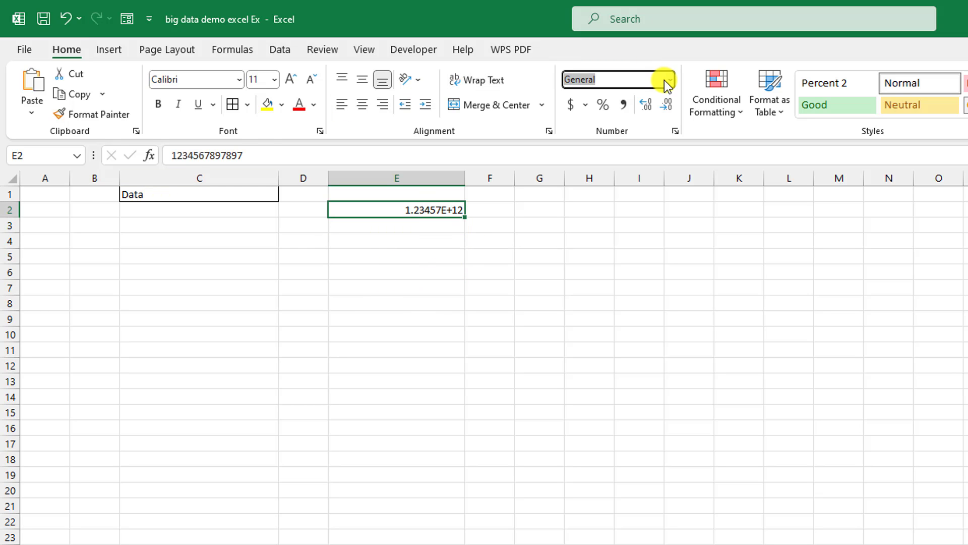
pyautogui.click(669, 80)
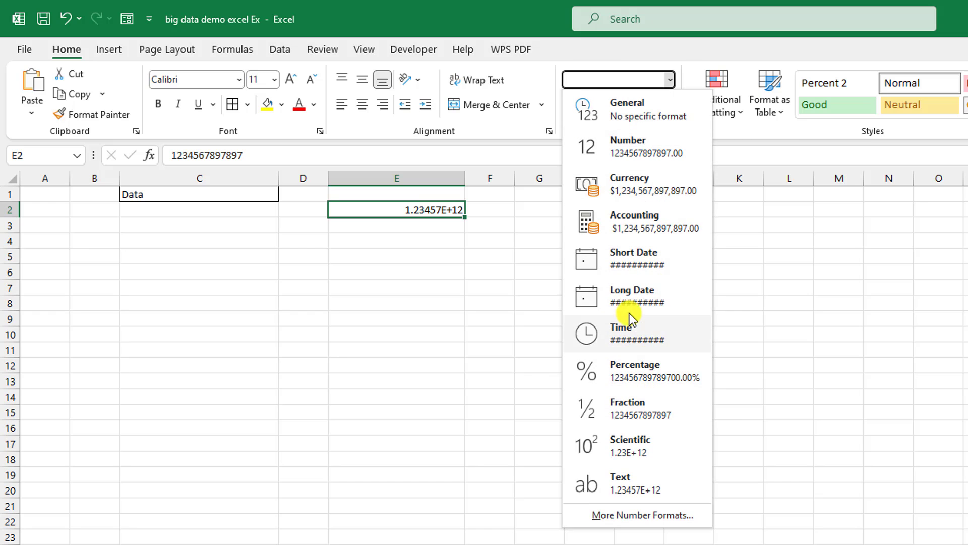
pyautogui.click(628, 147)
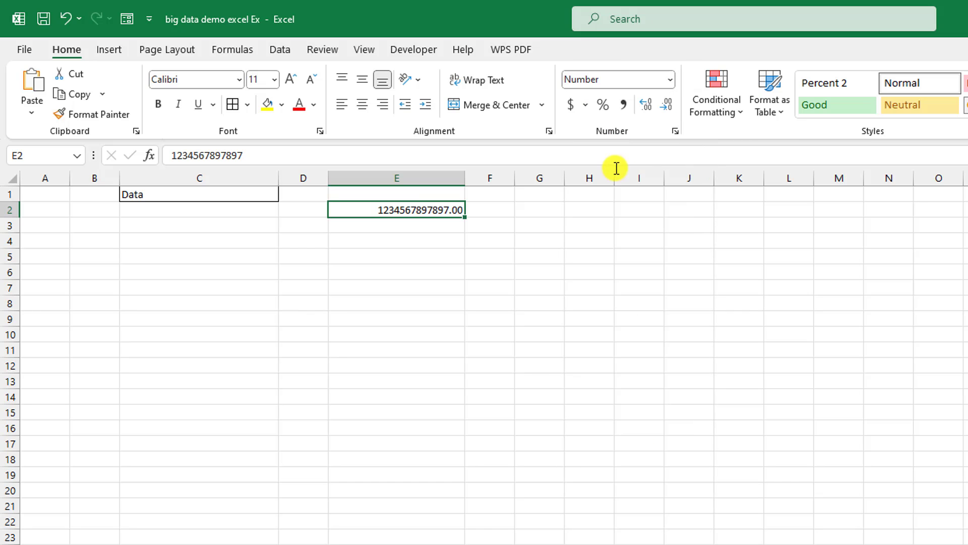
# - Remove both decimal places from the number in cell E2
pyautogui.click(433, 219)
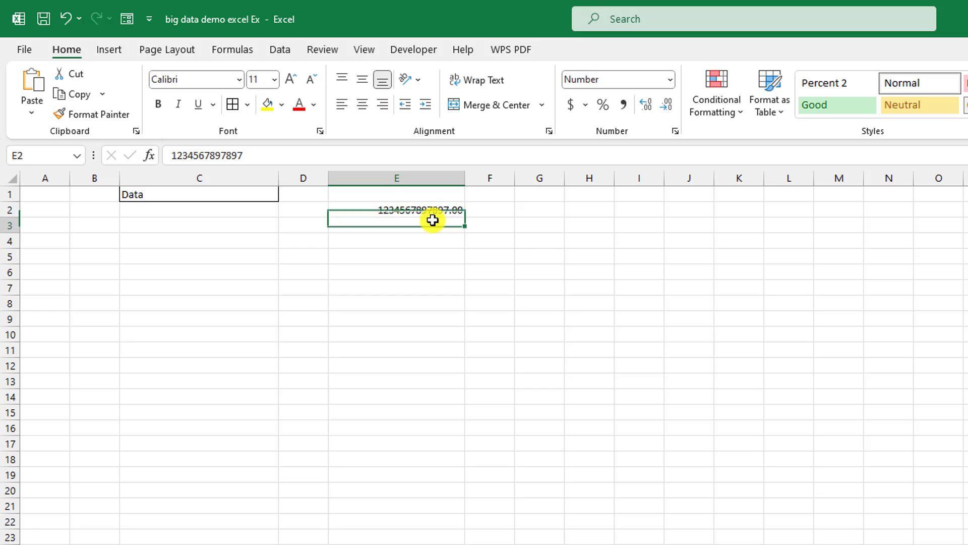
pyautogui.click(449, 207)
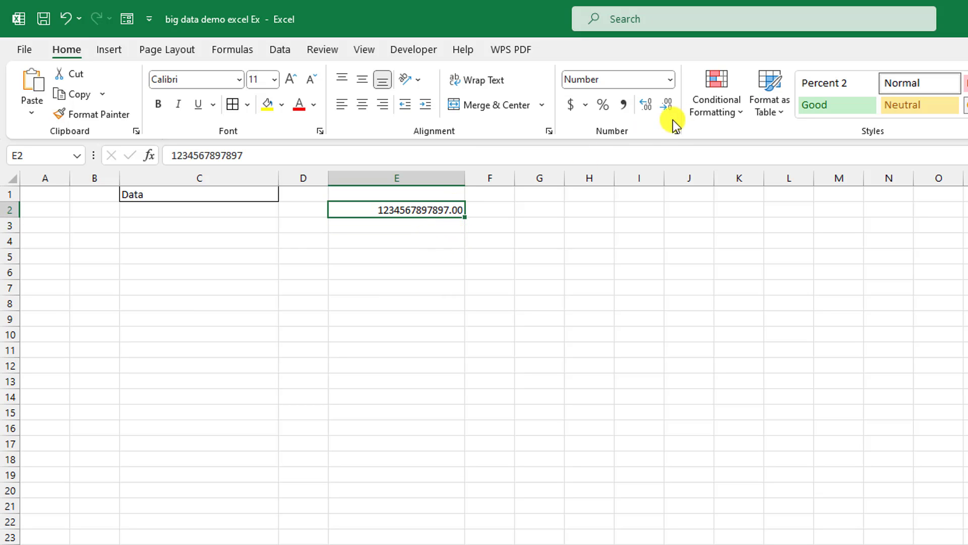
pyautogui.click(666, 106)
pyautogui.click(666, 106)
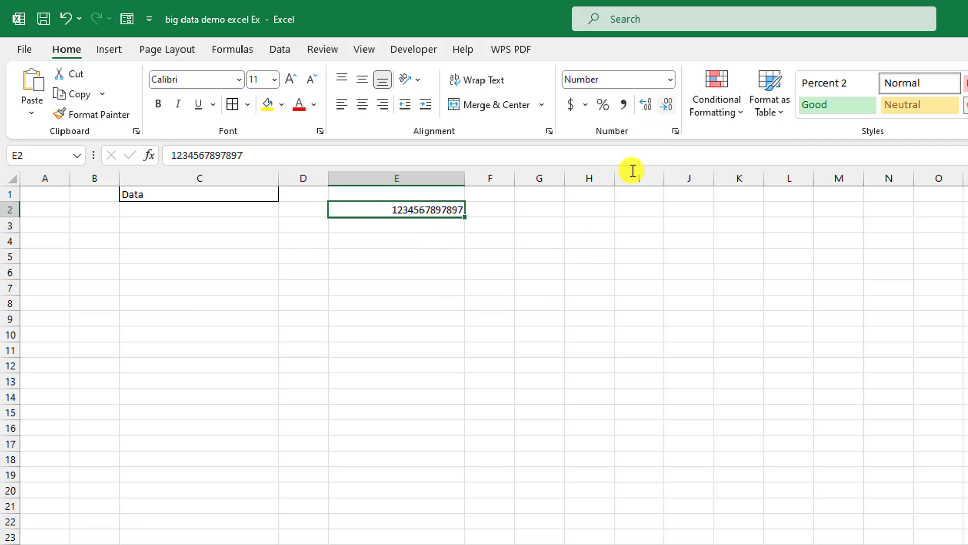
pyautogui.click(535, 299)
pyautogui.click(435, 224)
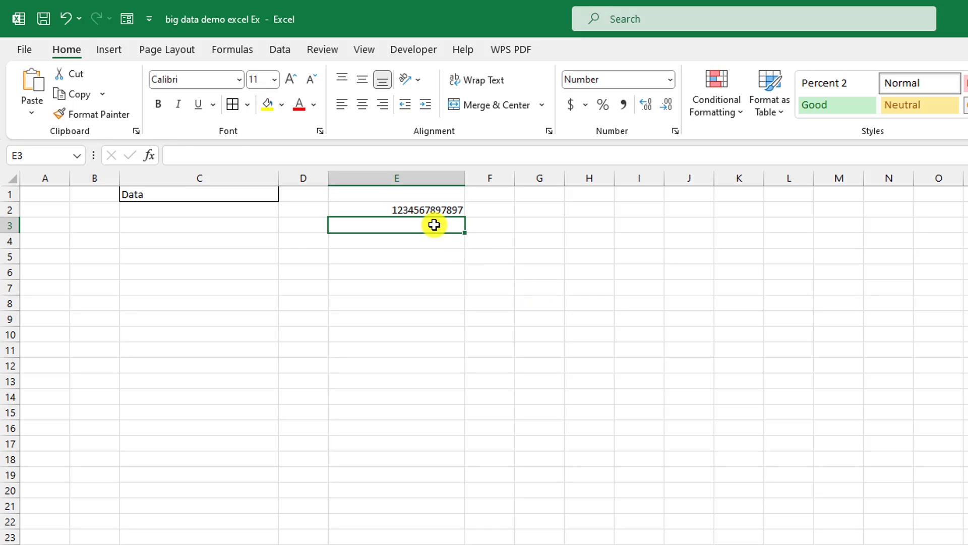
pyautogui.click(438, 207)
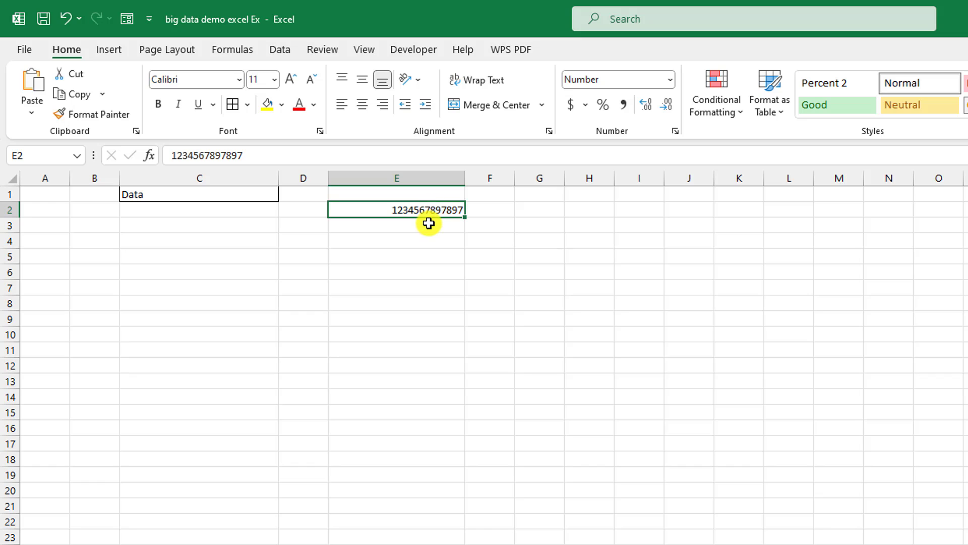
# - Apply the Number format to the empty cell E3
pyautogui.click(428, 225)
pyautogui.click(668, 81)
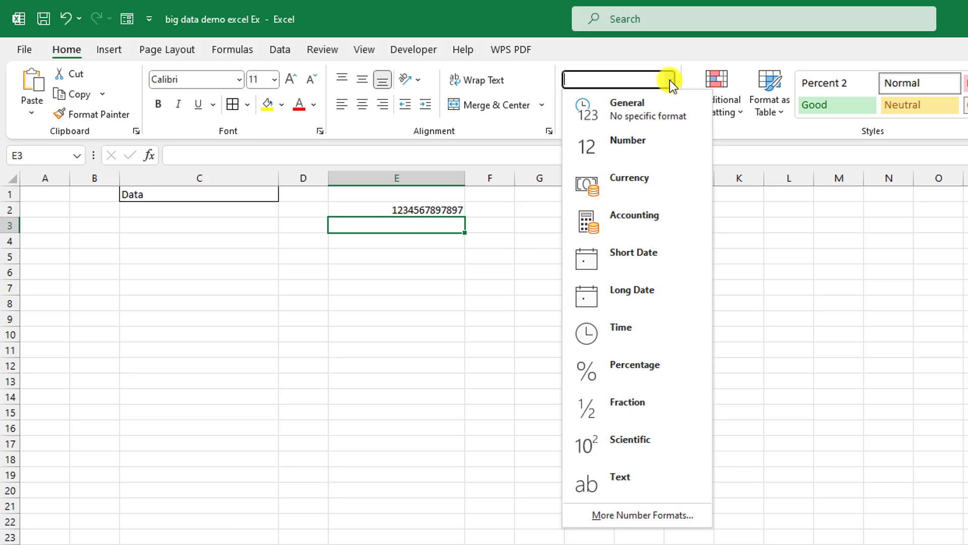
pyautogui.click(631, 146)
pyautogui.click(433, 345)
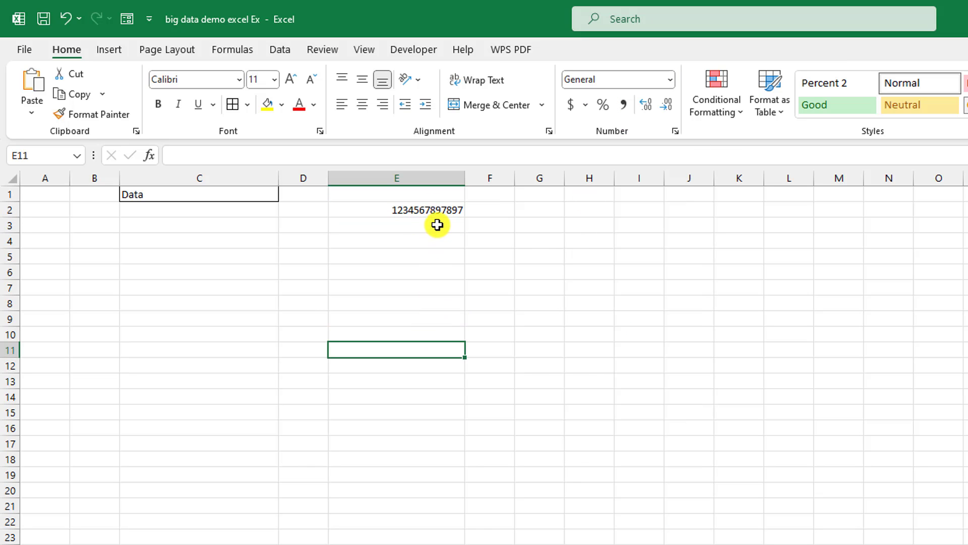
pyautogui.click(437, 225)
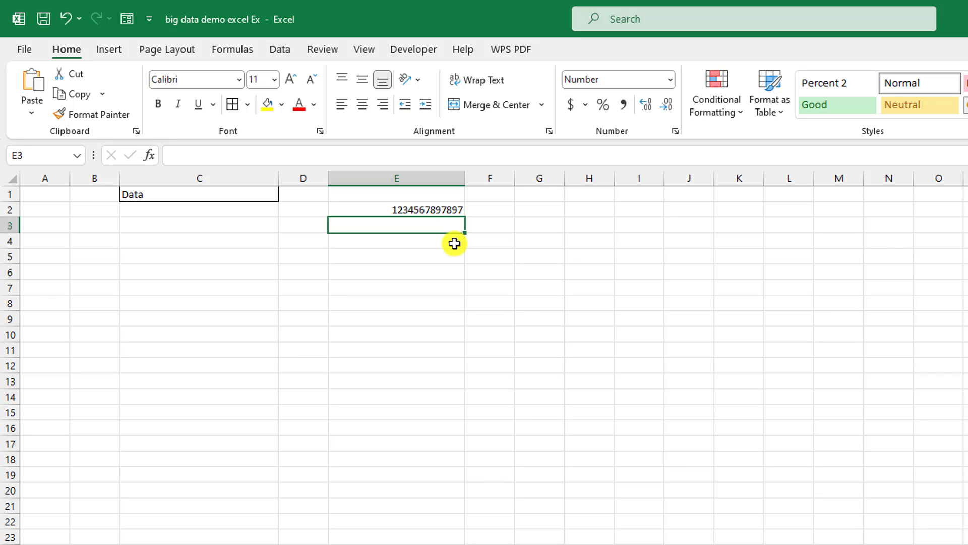
pyautogui.write('123456')
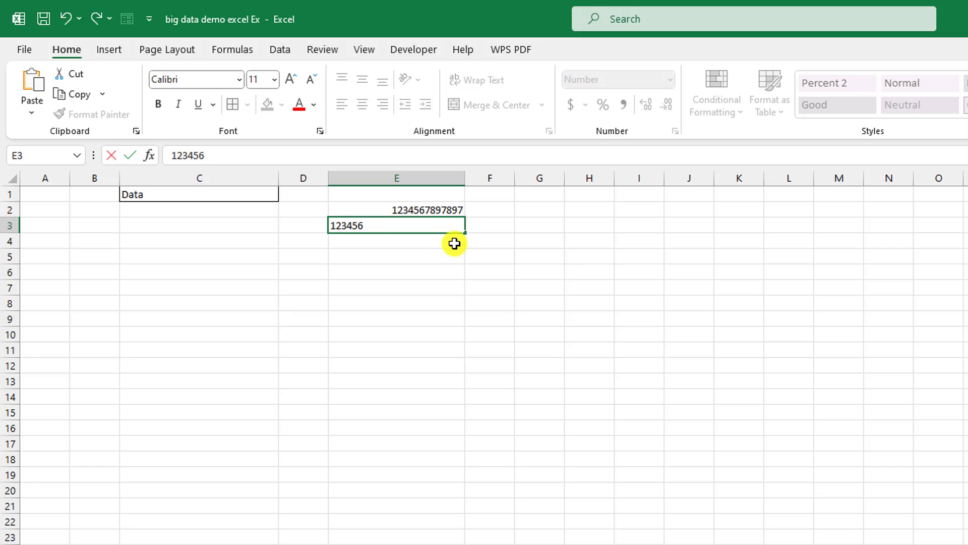
pyautogui.write('78912345')
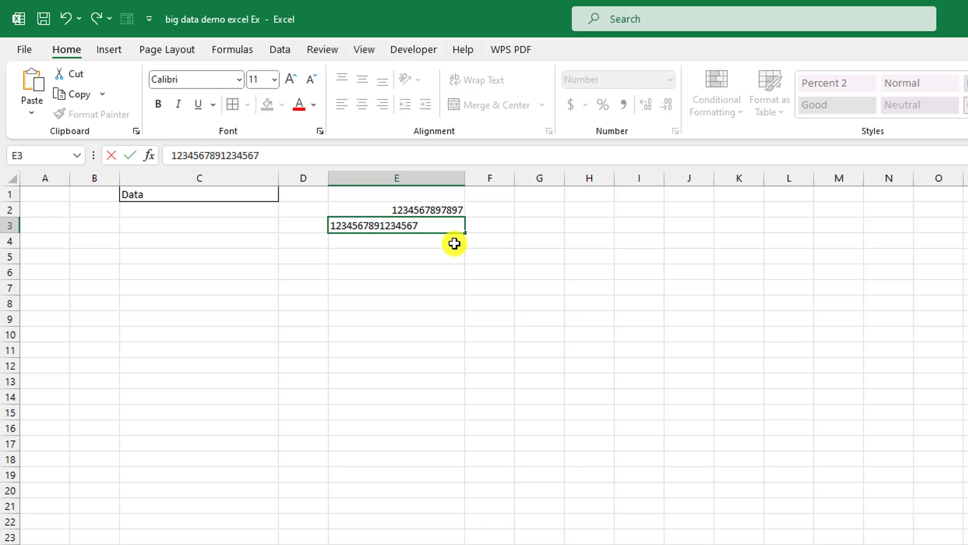
pyautogui.write('67')
pyautogui.press('Return')
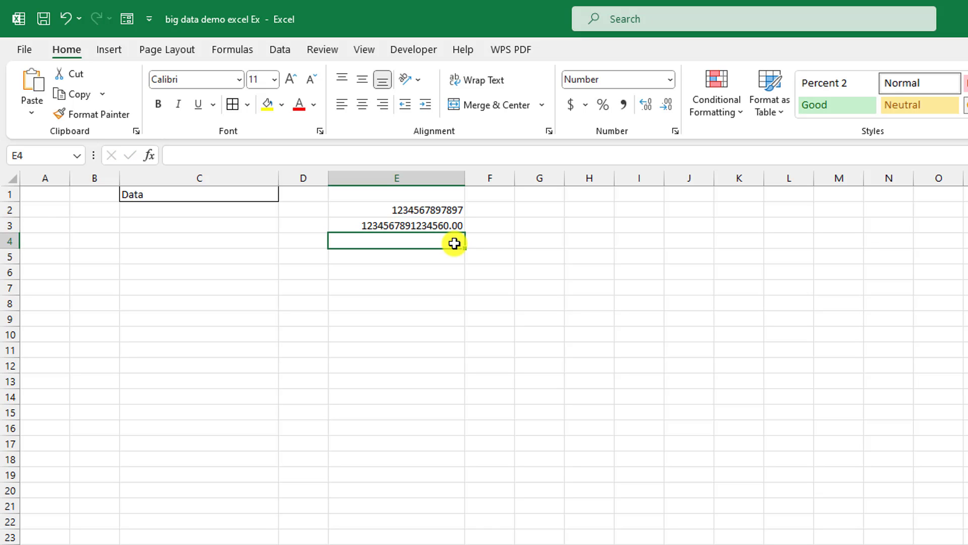
pyautogui.press('Up')
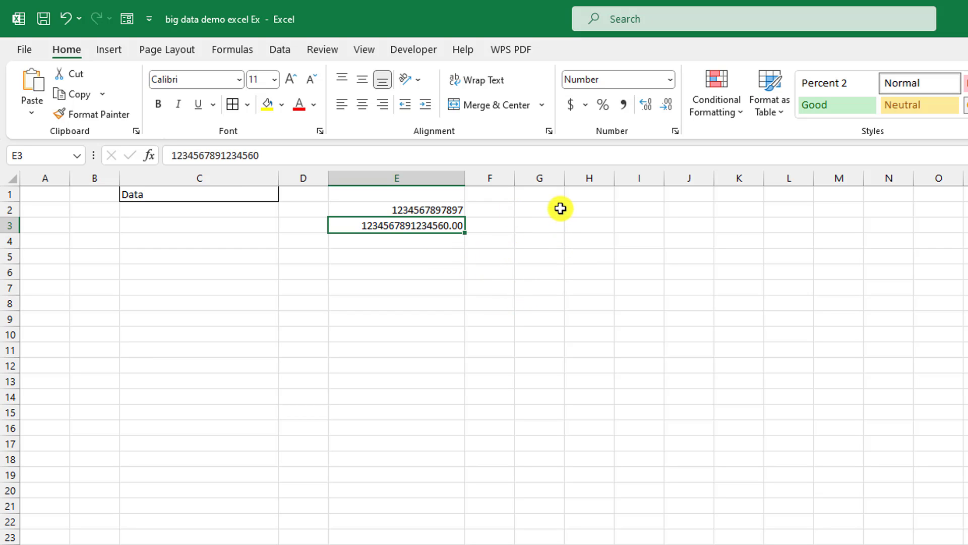
# - Enter the heading "Big Value" in cell G1
pyautogui.click(553, 195)
pyautogui.write('D')
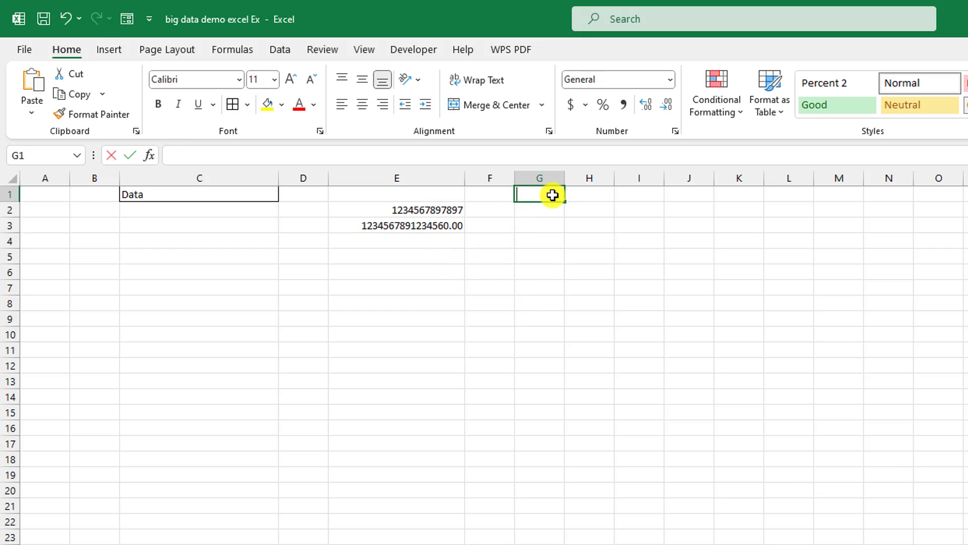
pyautogui.write('Big Va')
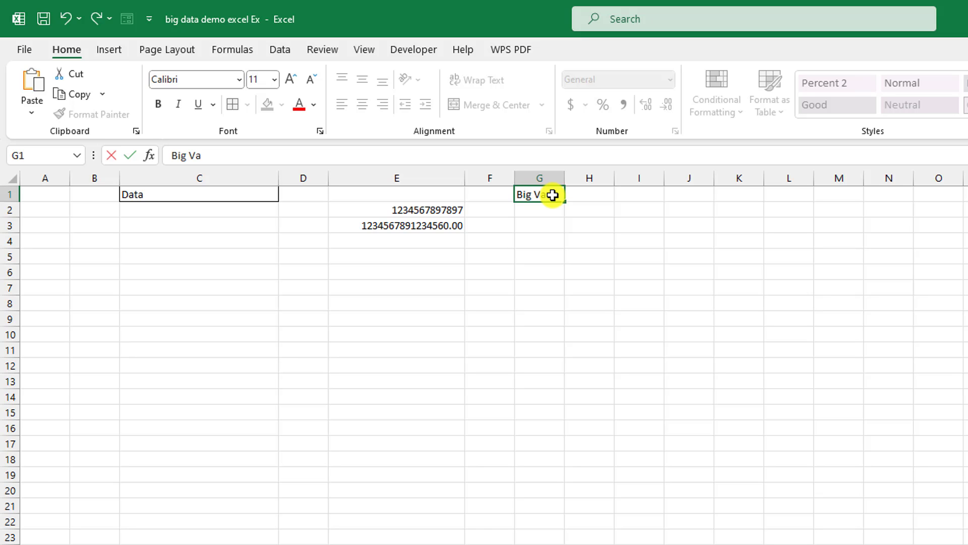
pyautogui.write('lue')
pyautogui.press('Return')
# - Format the column G cells below the "Big Value" heading, starting at G2, as Text
pyautogui.moveTo(550, 209); pyautogui.dragTo(550, 542)
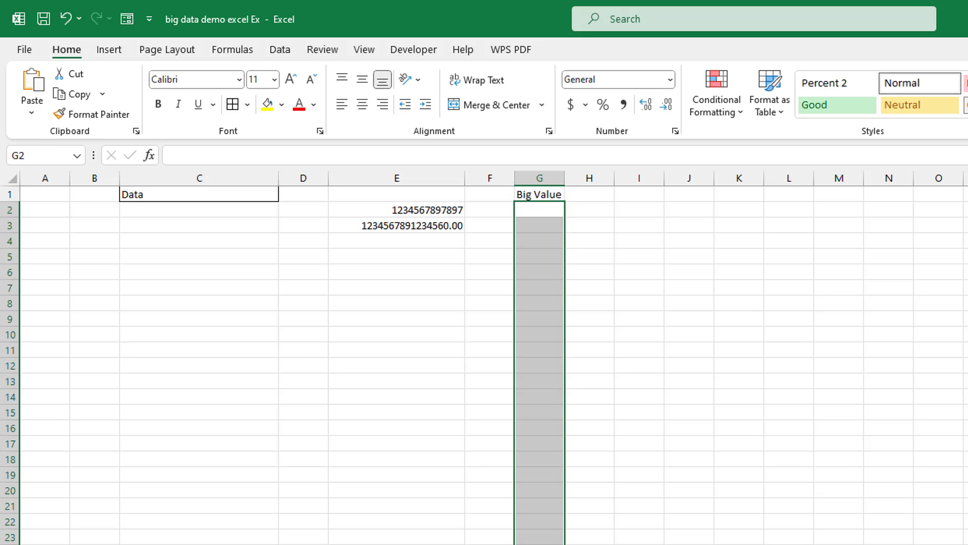
pyautogui.click(672, 81)
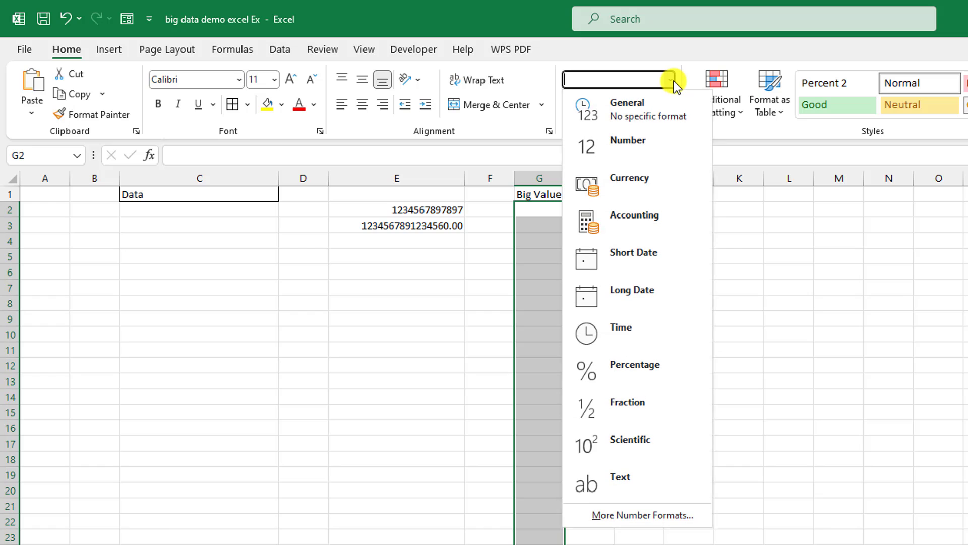
pyautogui.click(620, 485)
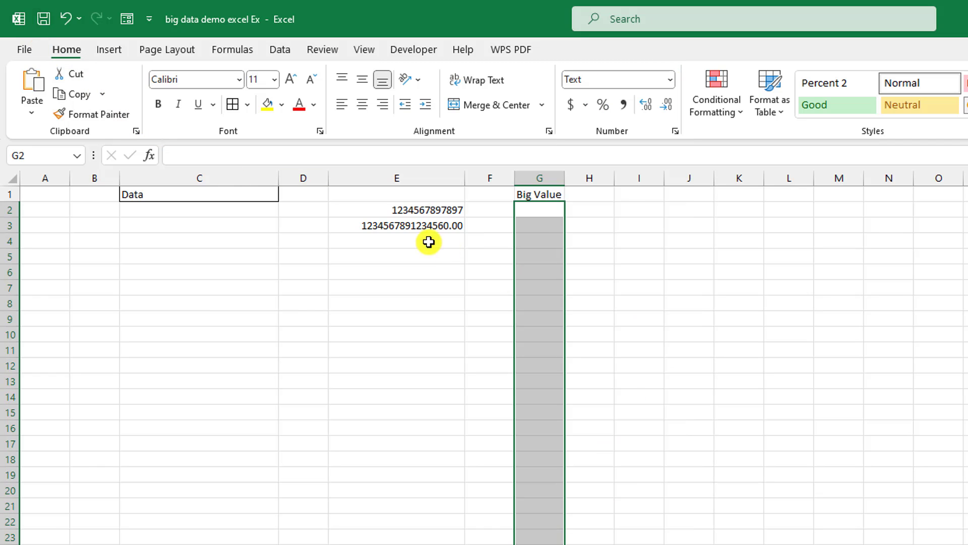
pyautogui.click(542, 213)
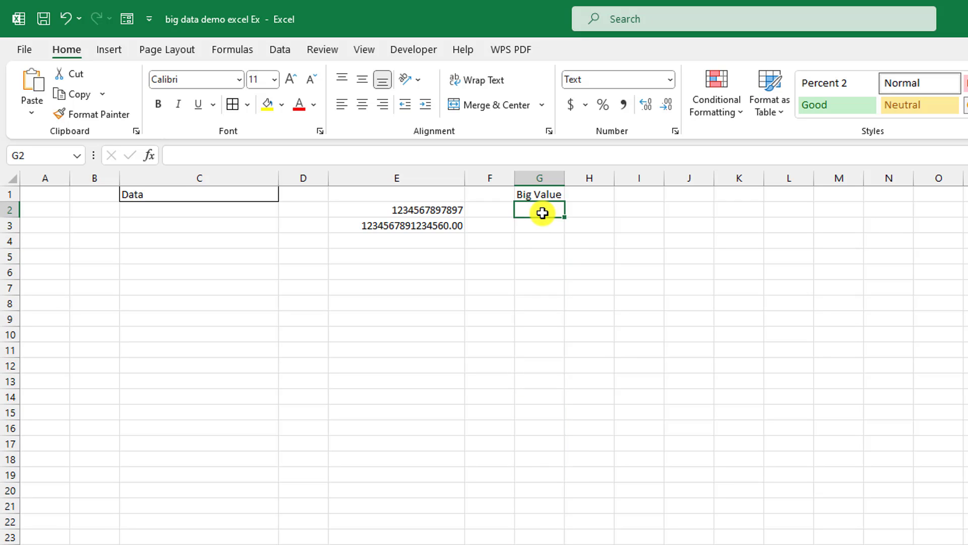
pyautogui.write('1234567')
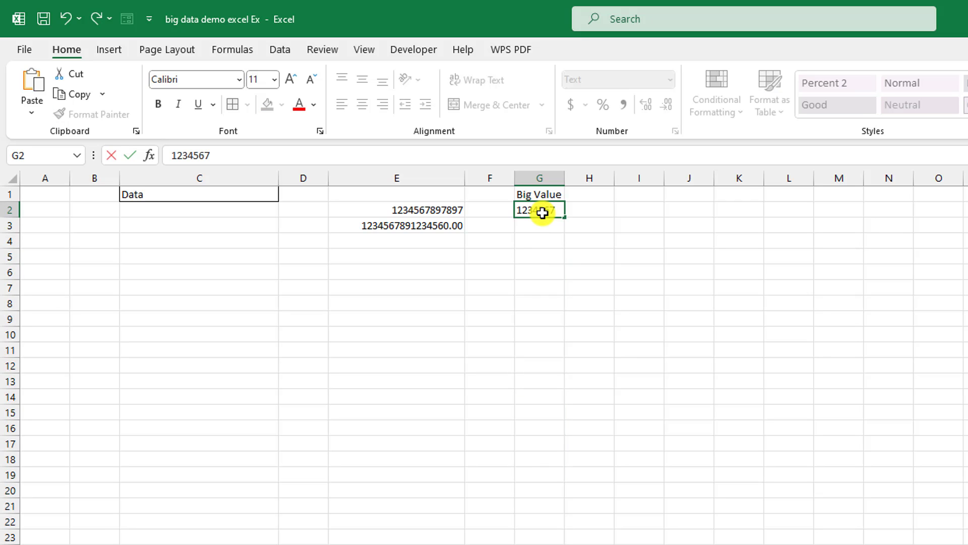
pyautogui.write('89123456789')
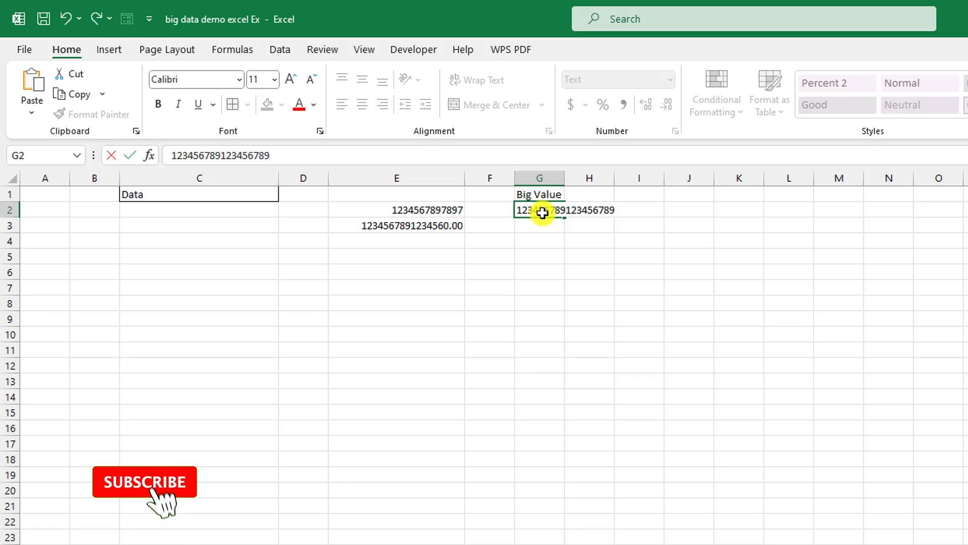
pyautogui.press('Return')
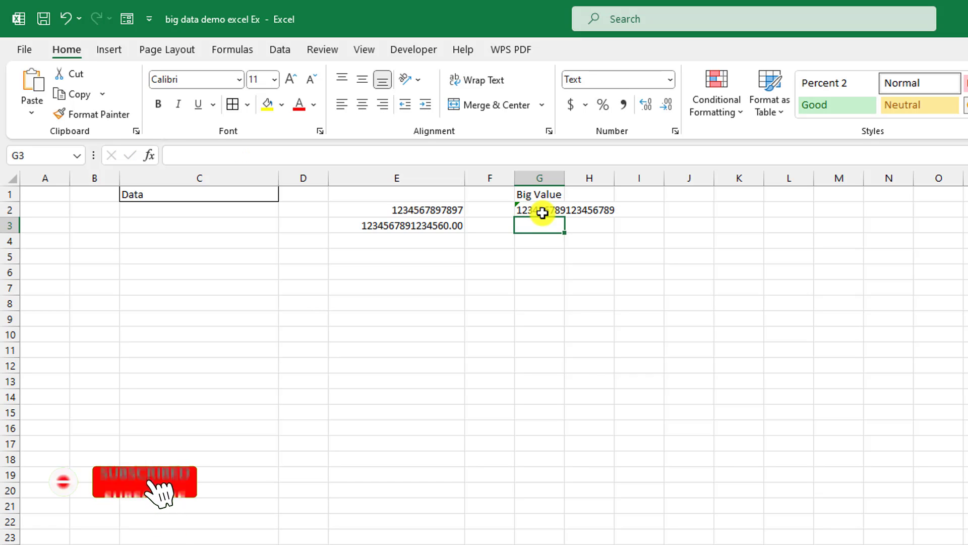
pyautogui.doubleClick(564, 176)
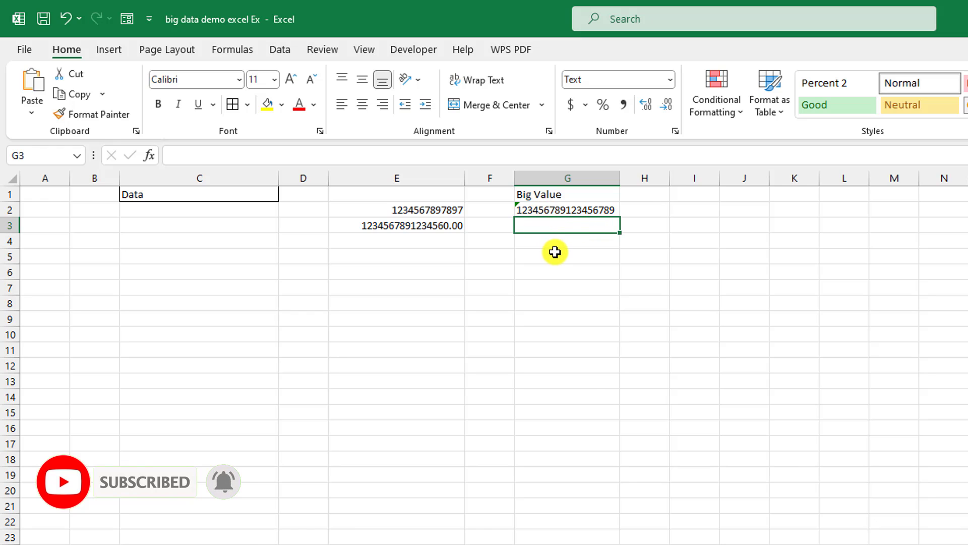
# - Ignore the number-stored-as-text error on cell G2 and move the selection to cell I2
pyautogui.click(558, 210)
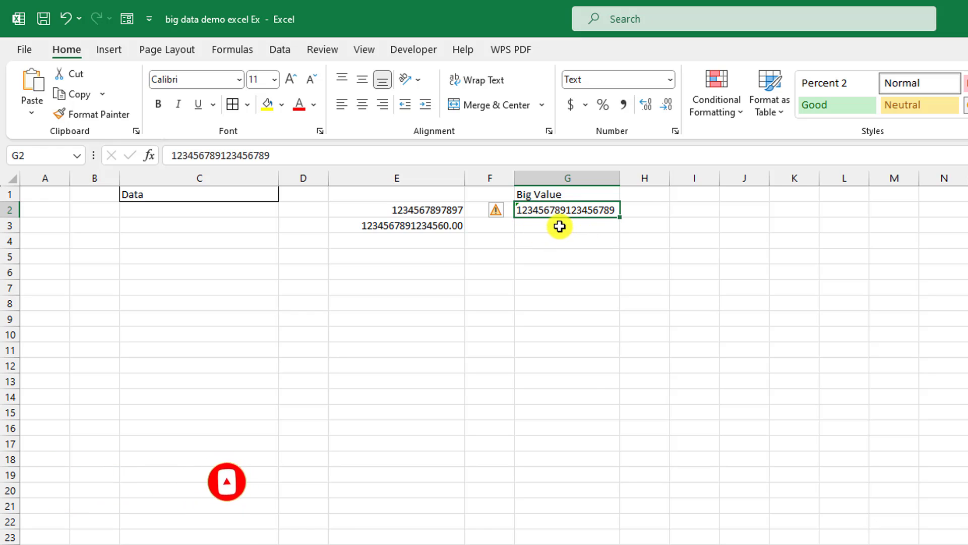
pyautogui.click(505, 211)
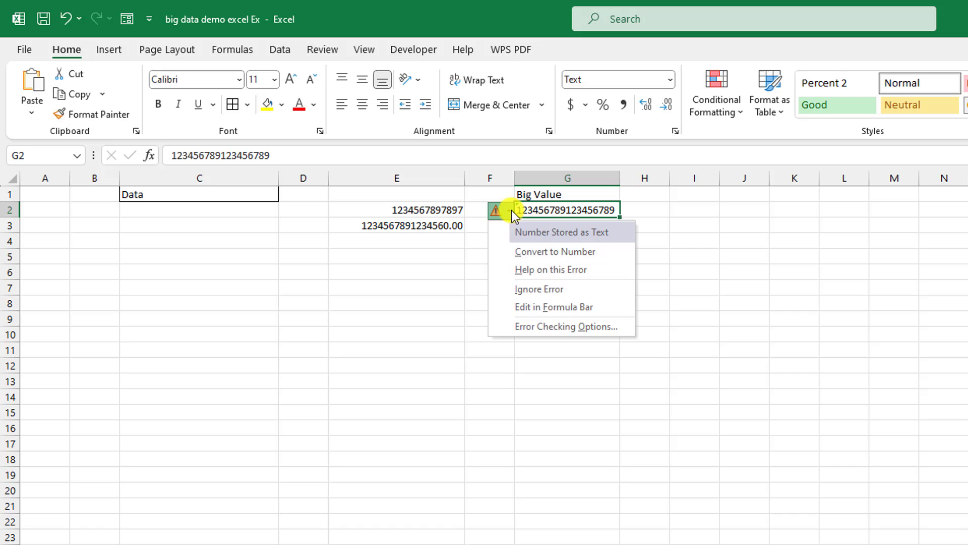
pyautogui.click(536, 288)
pyautogui.click(586, 251)
pyautogui.click(566, 213)
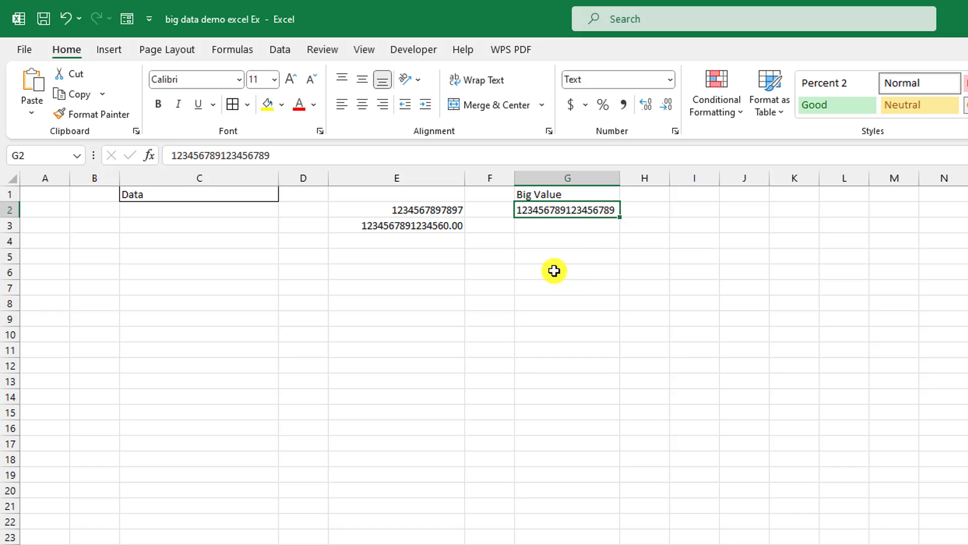
pyautogui.click(695, 206)
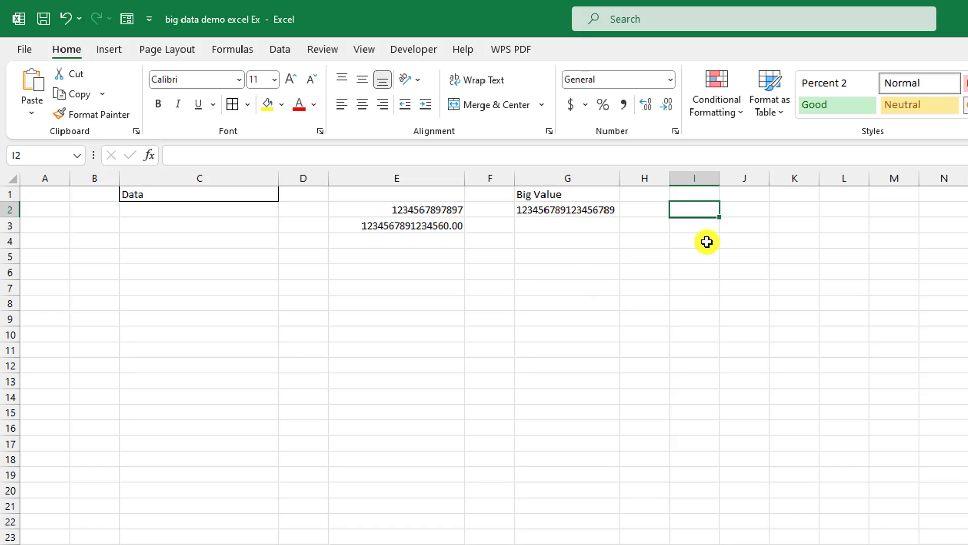
pyautogui.write("'12")
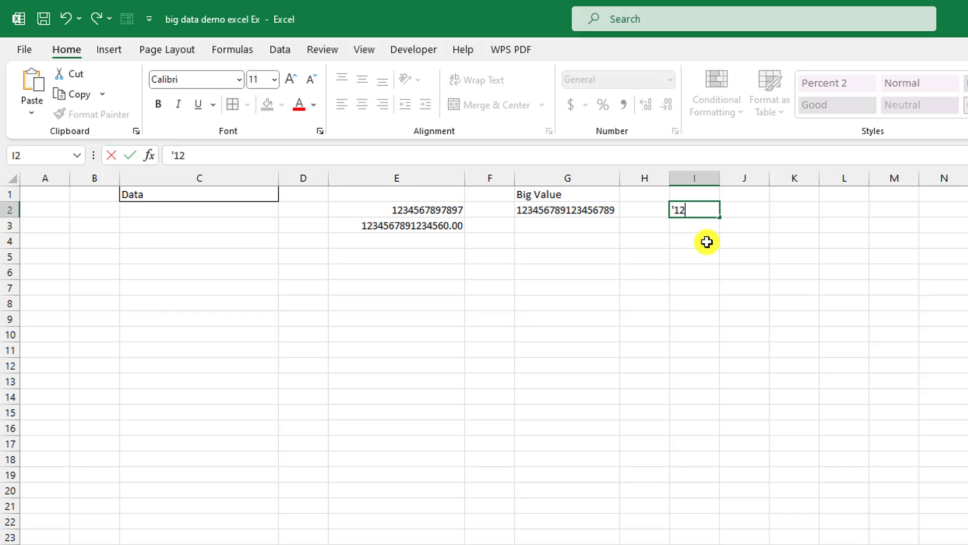
pyautogui.write('3456789')
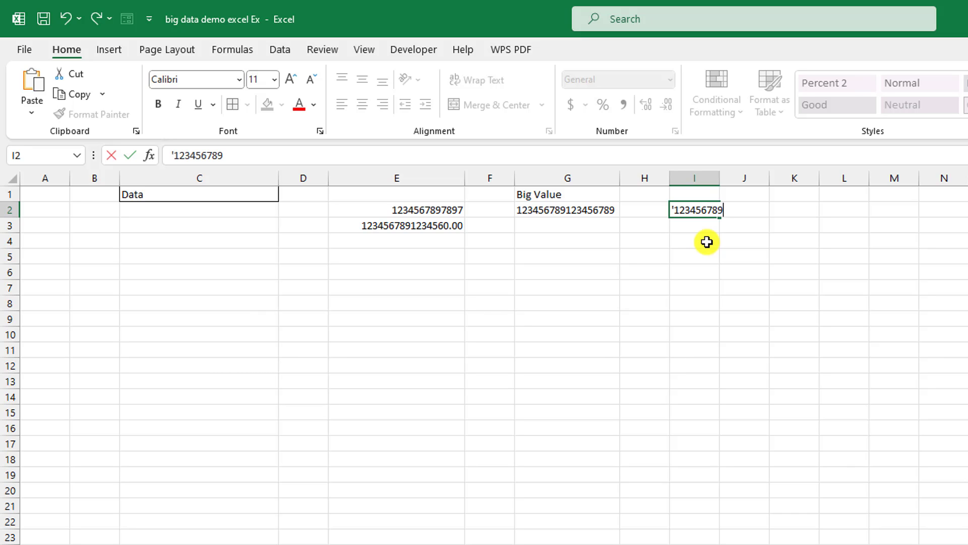
pyautogui.write('1234567')
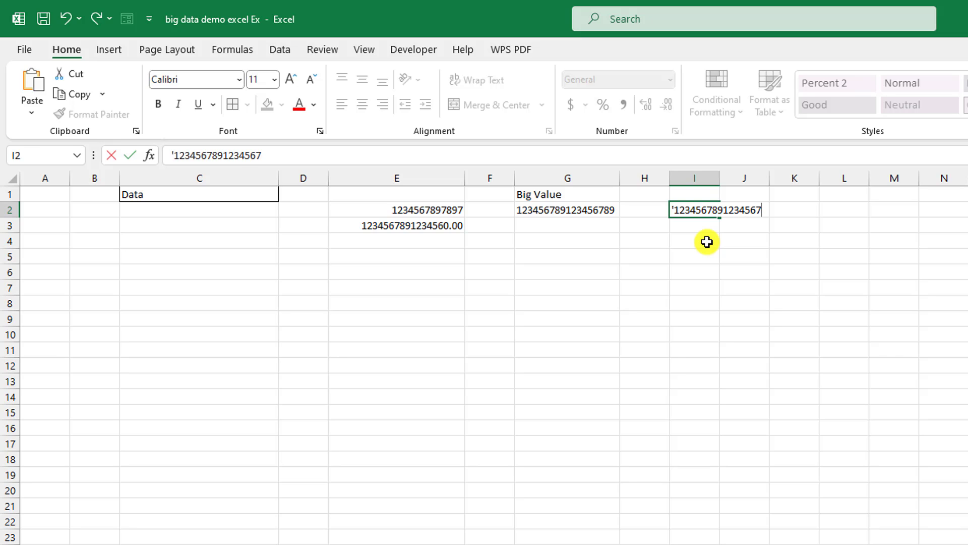
pyautogui.press('Return')
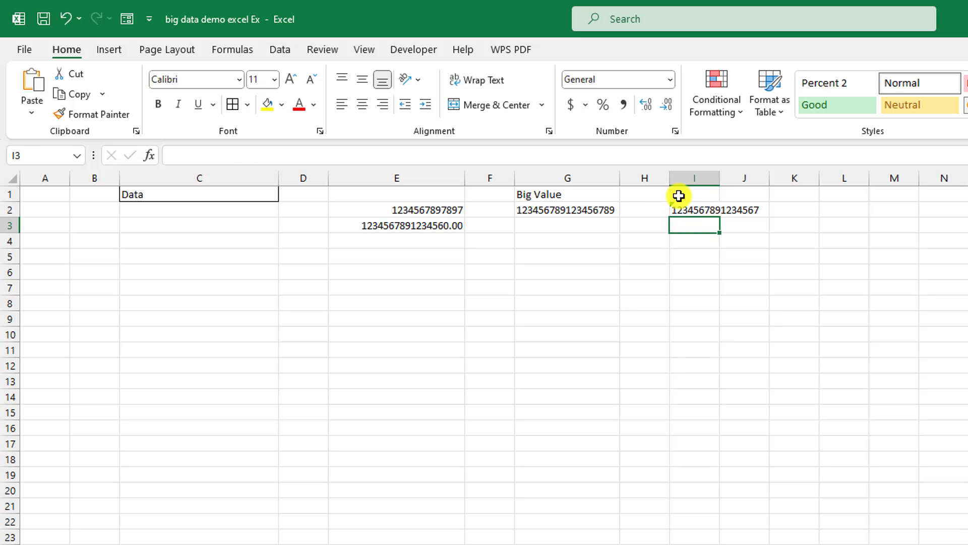
pyautogui.doubleClick(720, 178)
pyautogui.click(723, 211)
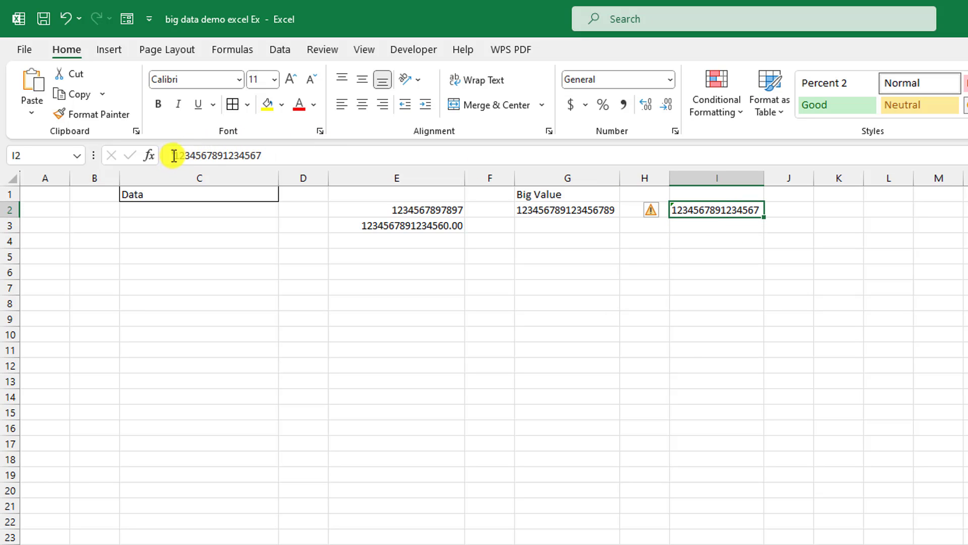
pyautogui.click(704, 230)
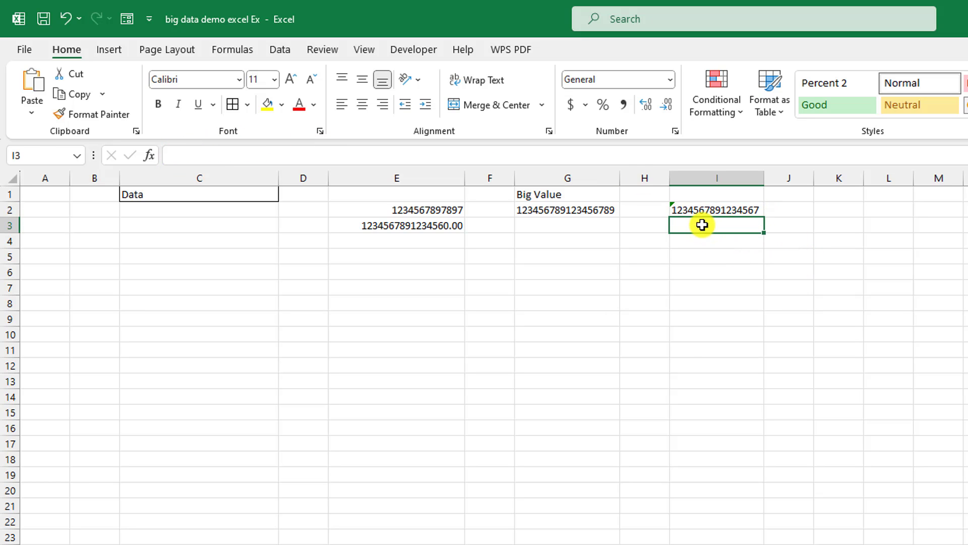
pyautogui.click(709, 210)
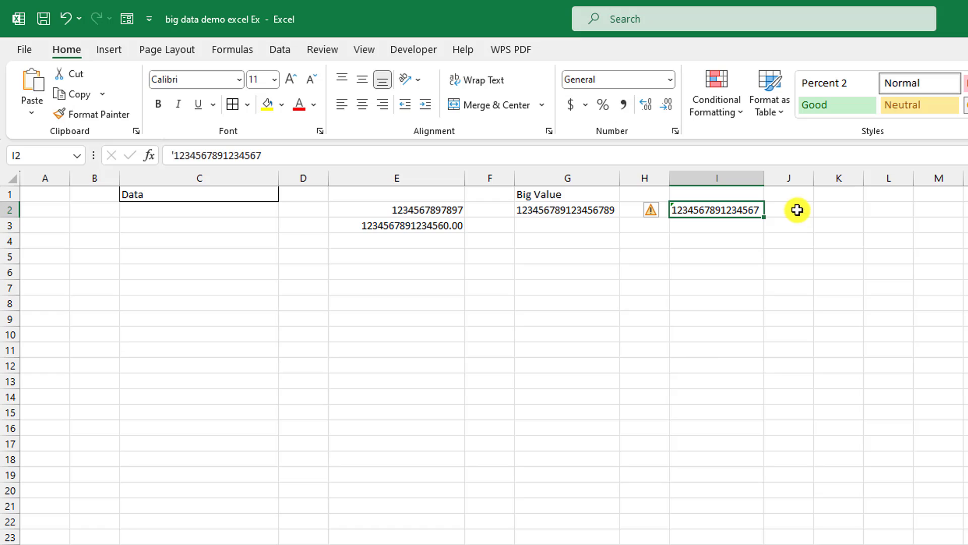
pyautogui.click(750, 227)
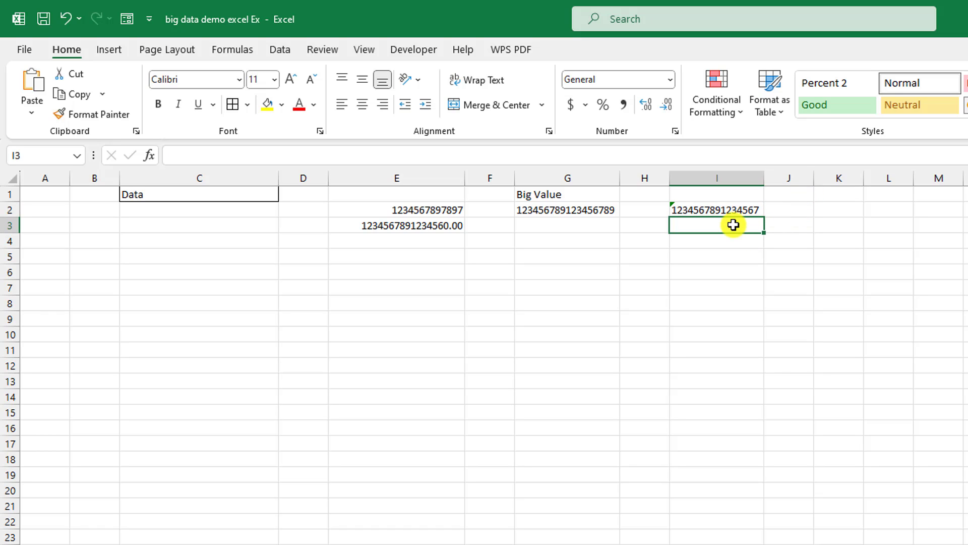
pyautogui.write("'252564852456566")
pyautogui.press('Return')
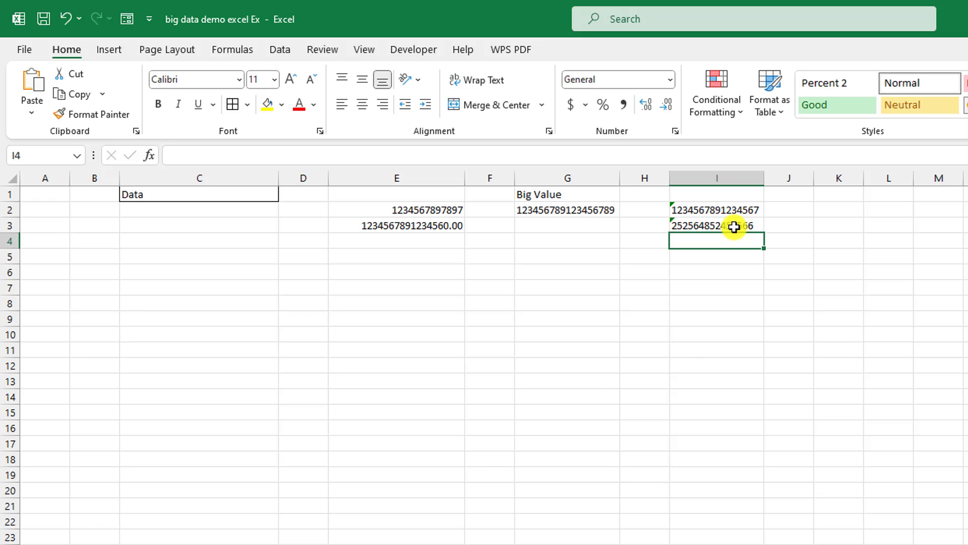
# - Enter the formula =I2 in cell J2, fill it down to J3 and compare the results with column I
pyautogui.click(784, 208)
pyautogui.write('=')
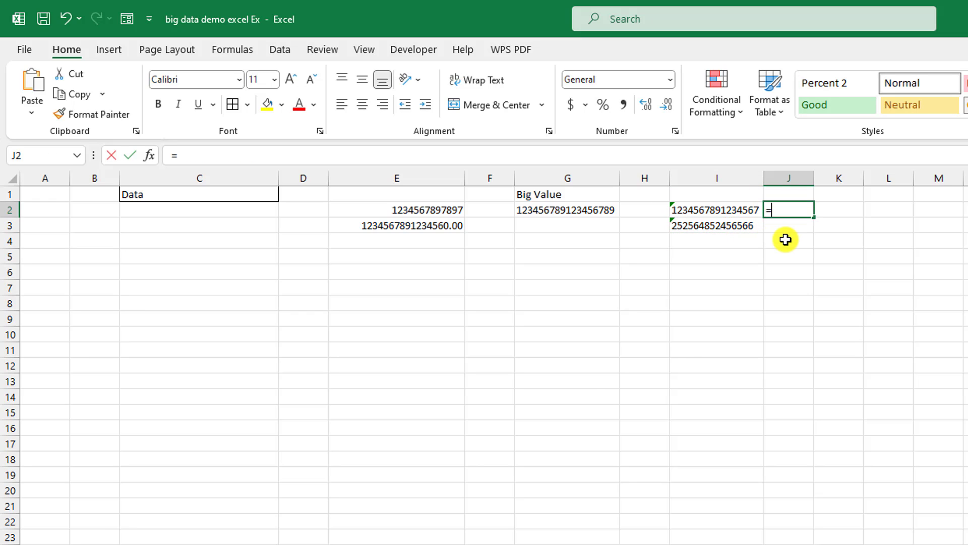
pyautogui.click(729, 210)
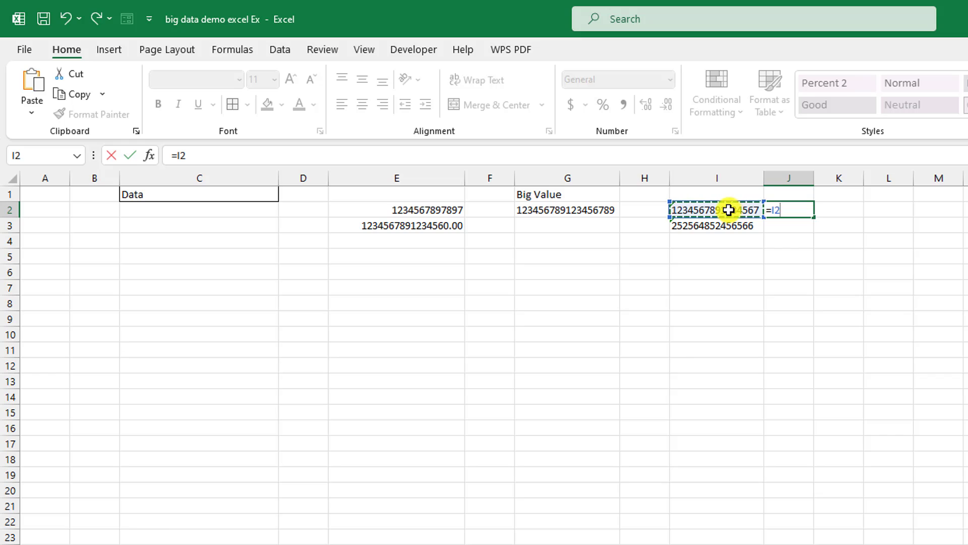
pyautogui.press('Return')
pyautogui.click(795, 209)
pyautogui.moveTo(859, 218); pyautogui.dragTo(854, 227)
pyautogui.click(804, 223)
pyautogui.click(802, 210)
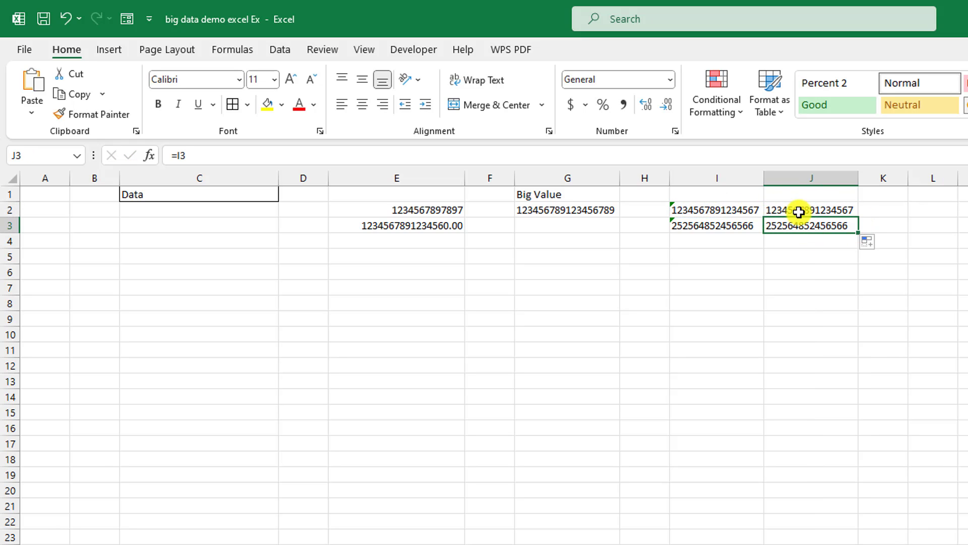
pyautogui.click(798, 210)
pyautogui.click(682, 210)
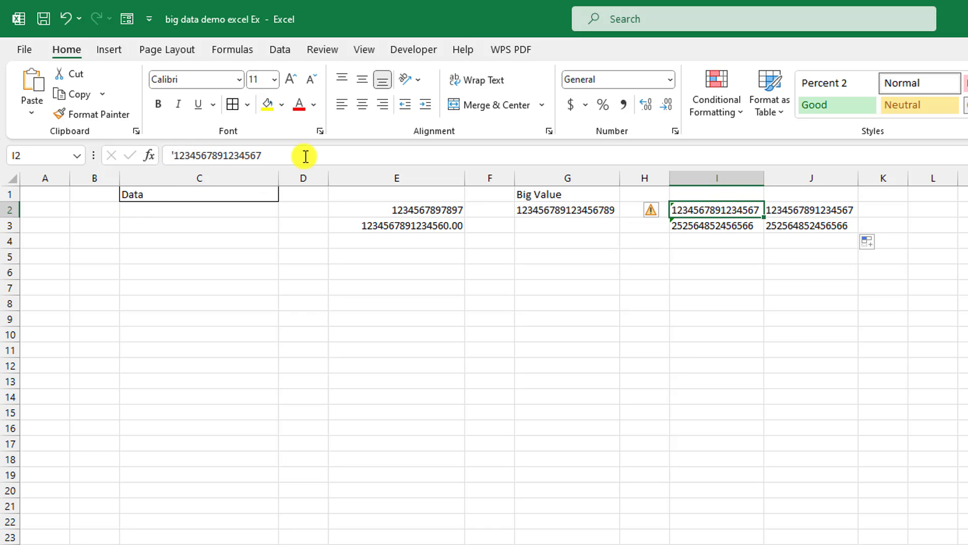
# - Copy the formula cells J2:J3 and paste them at L2 as values only using Paste Special
pyautogui.moveTo(808, 210); pyautogui.dragTo(793, 223)
pyautogui.click(809, 271)
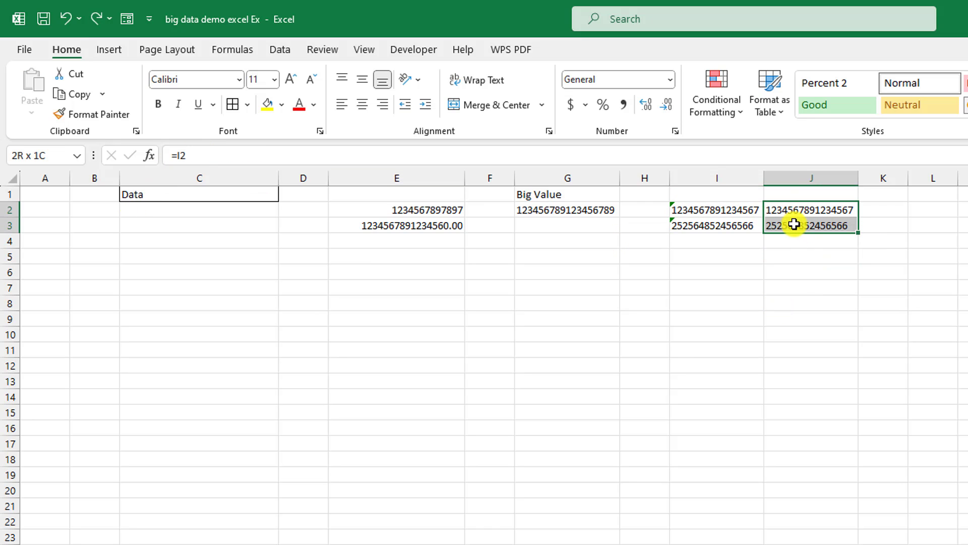
pyautogui.hotkey('ctrl', 'c')
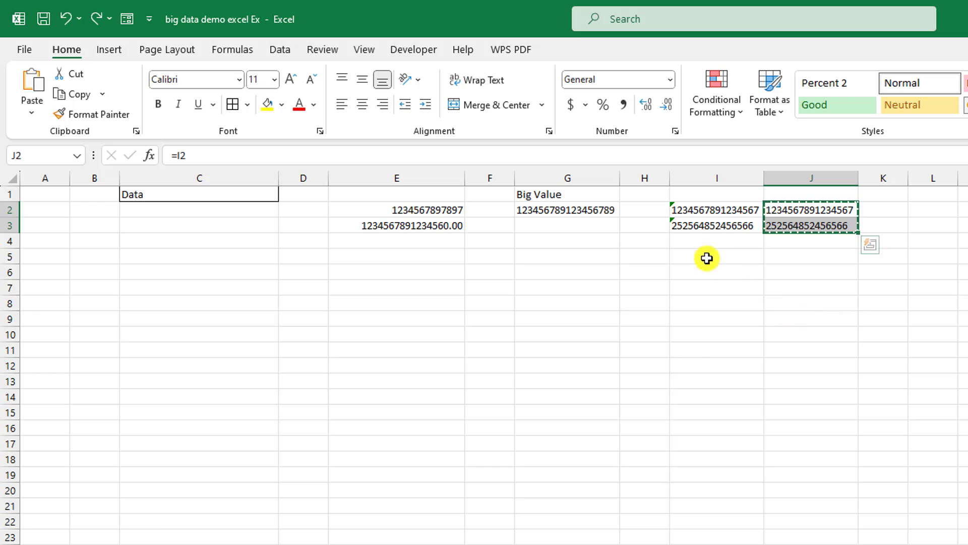
pyautogui.click(918, 207)
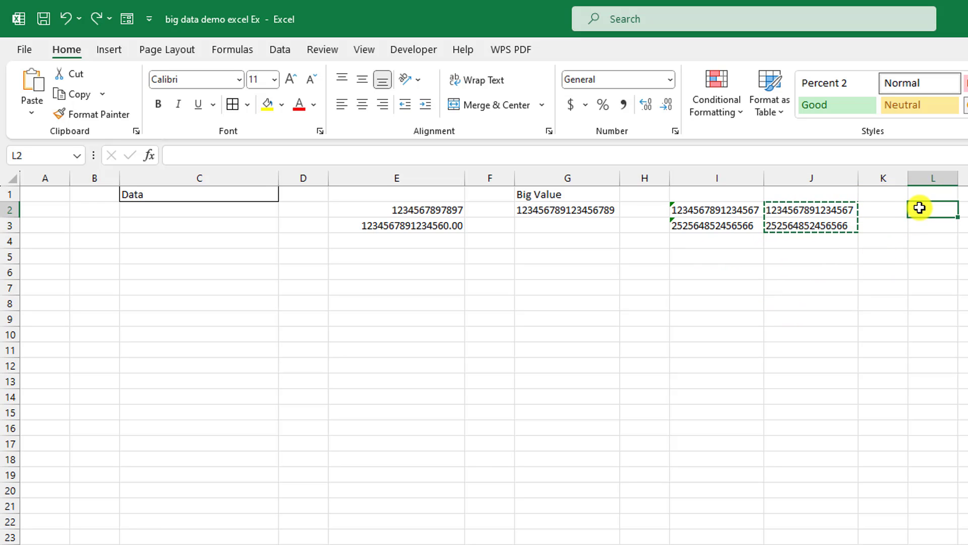
pyautogui.rightClick(929, 213)
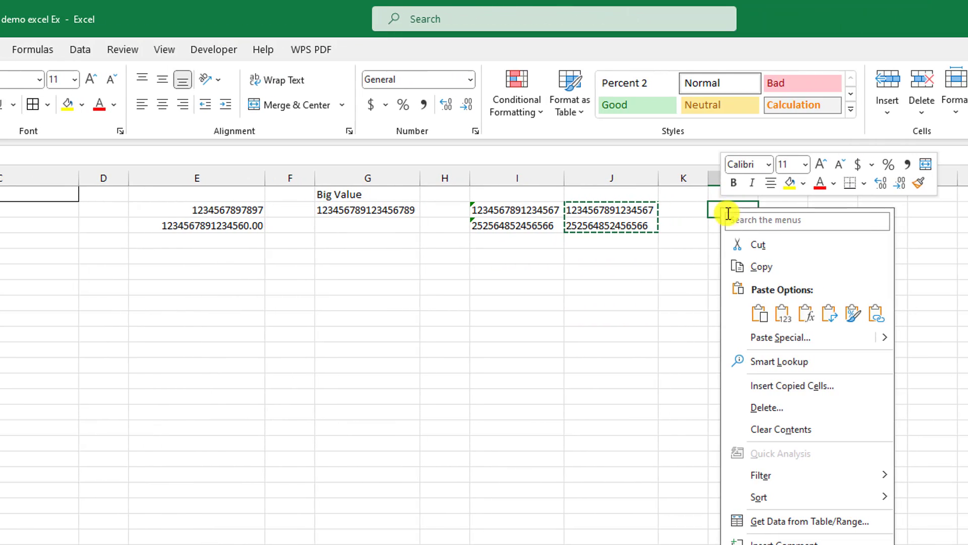
pyautogui.click(776, 338)
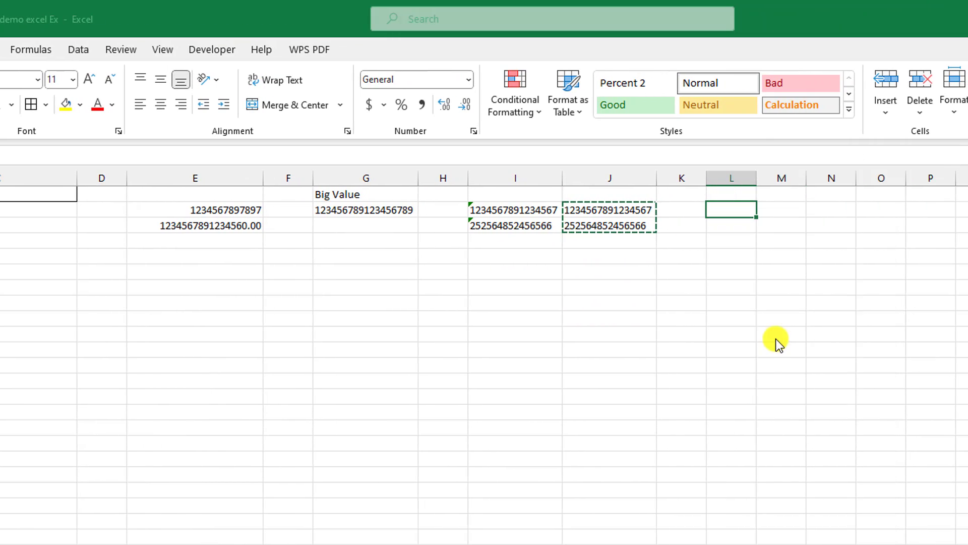
pyautogui.click(626, 312)
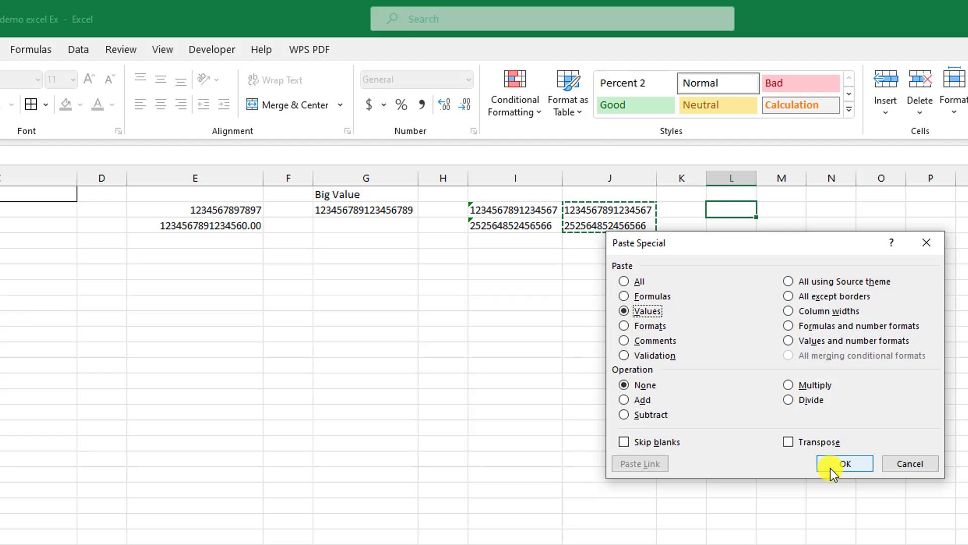
pyautogui.click(835, 465)
# - Autofit the width of column L and check the pasted contents of cells L2 and L3
pyautogui.doubleClick(756, 178)
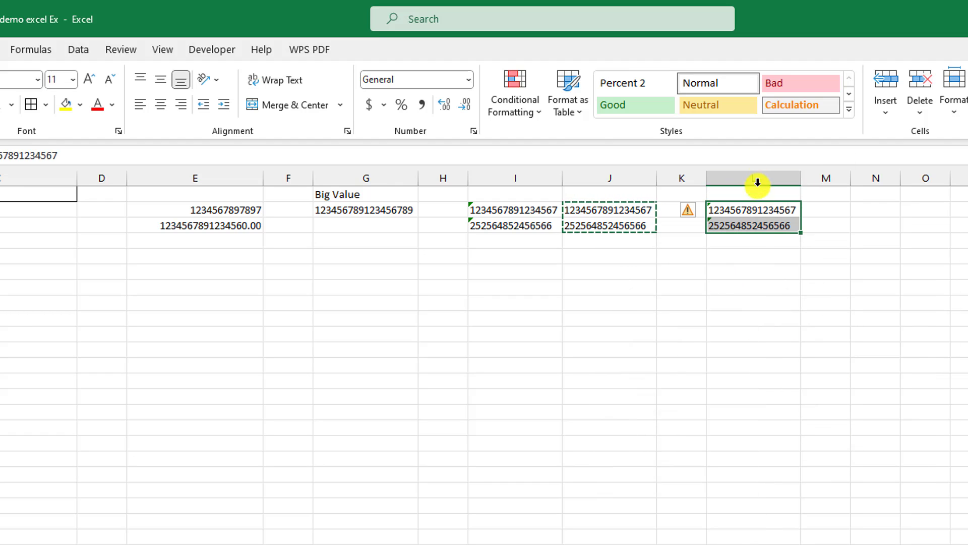
pyautogui.click(738, 256)
pyautogui.click(728, 212)
pyautogui.click(735, 225)
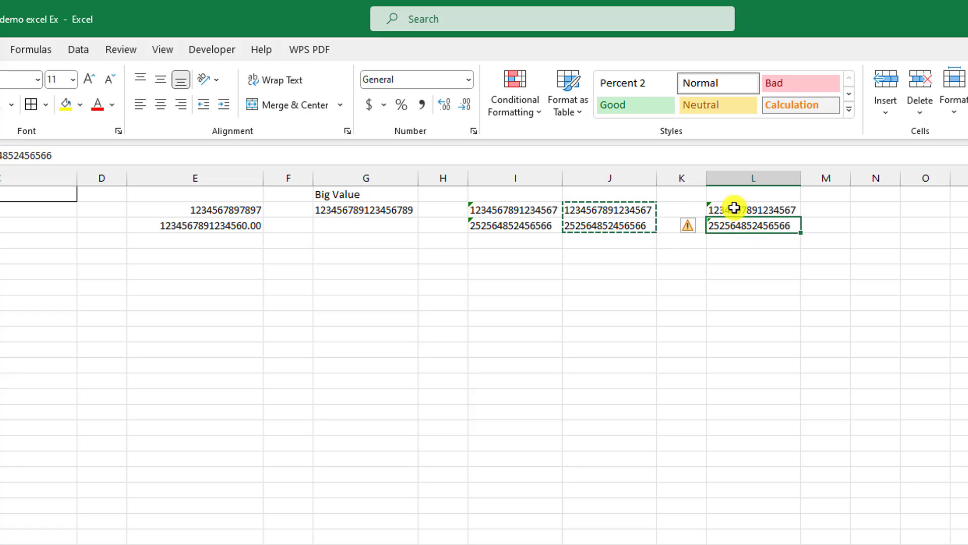
pyautogui.click(733, 209)
pyautogui.click(734, 226)
# - Clear the contents of I2:J3 and copy the values from L2:L3 back into I2:I3
pyautogui.moveTo(553, 209); pyautogui.dragTo(601, 222)
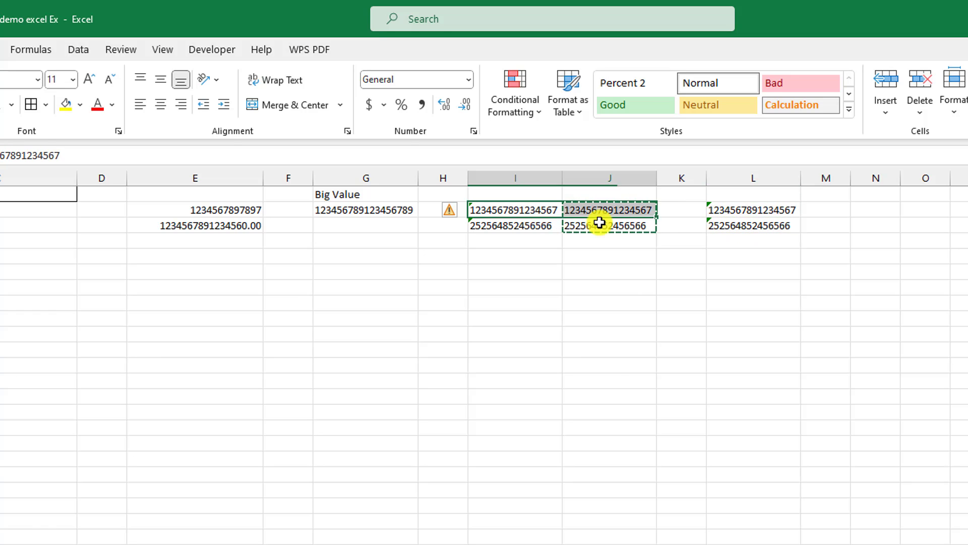
pyautogui.hotkey('ctrl', 'v')
pyautogui.moveTo(724, 209); pyautogui.dragTo(735, 225)
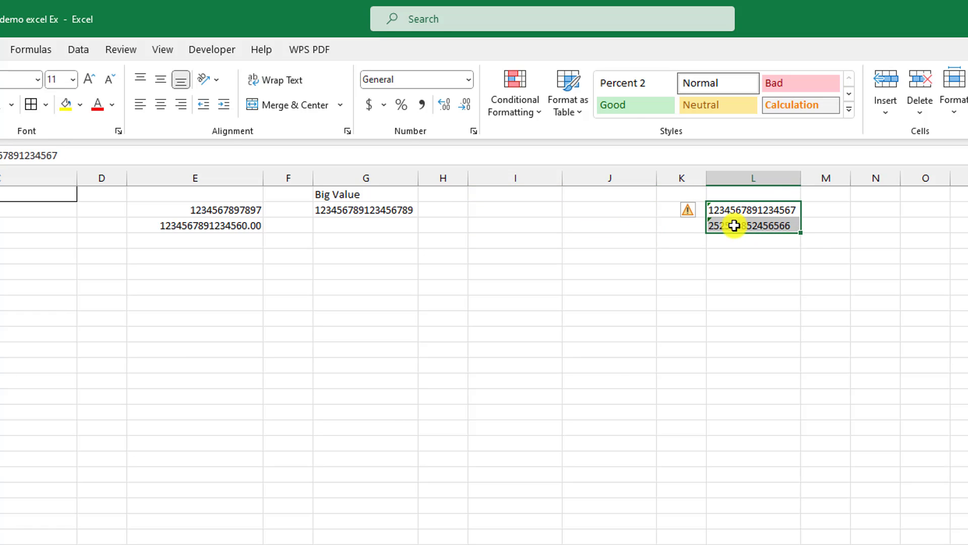
pyautogui.hotkey('ctrl', 'c')
pyautogui.click(530, 207)
pyautogui.hotkey('ctrl', 'v')
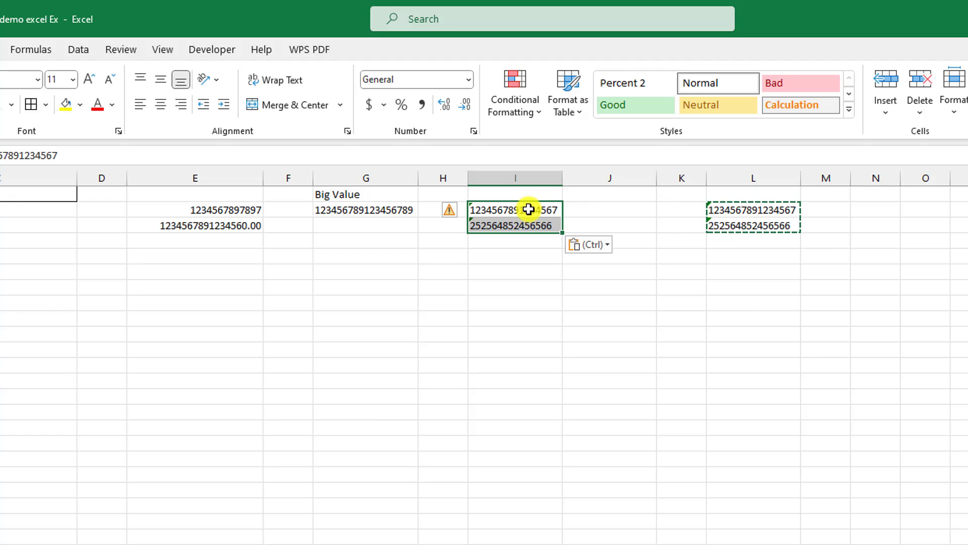
pyautogui.click(515, 250)
pyautogui.click(504, 210)
pyautogui.click(503, 223)
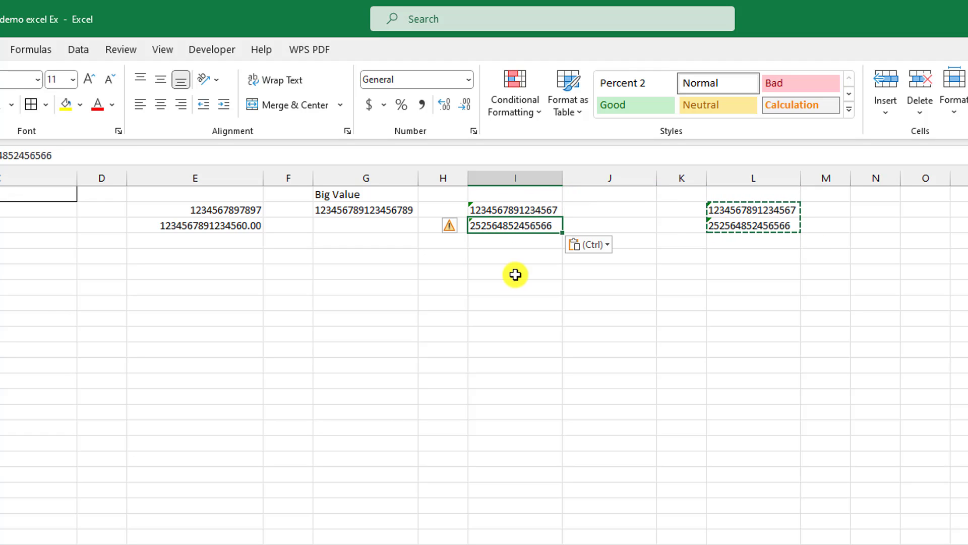